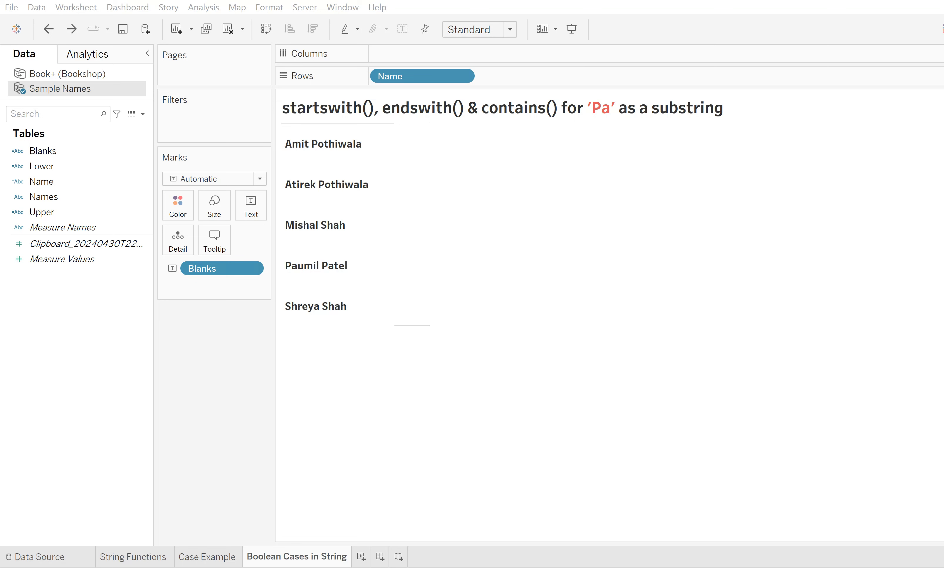
Create a calculated field in the Sample Names data source with the formula STARTSWITH([Name],'Pa').
click(490, 436)
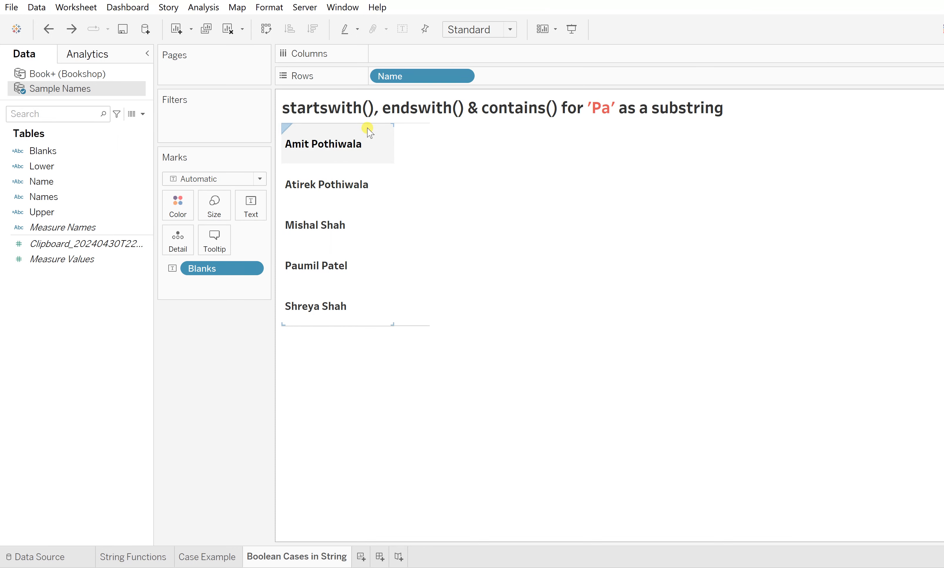
click(204, 7)
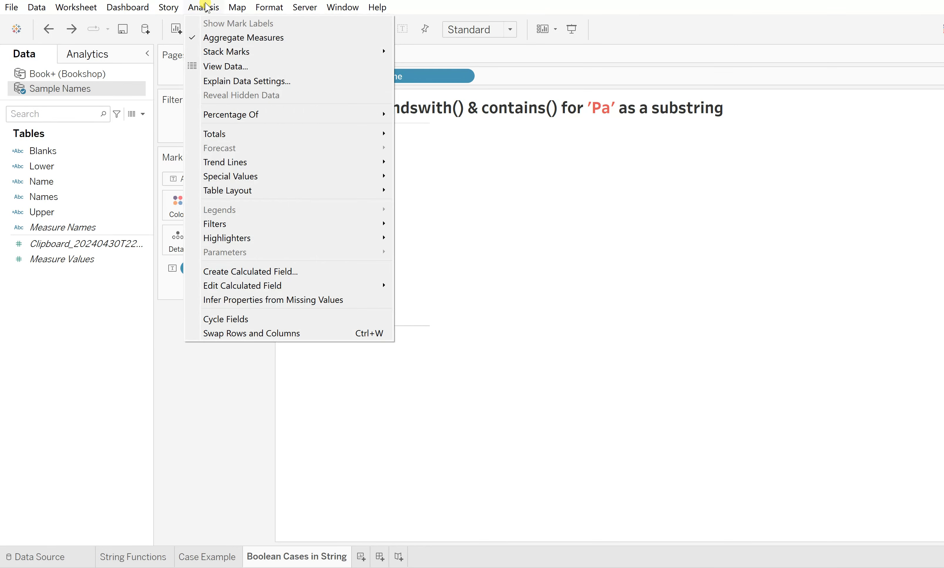
click(220, 272)
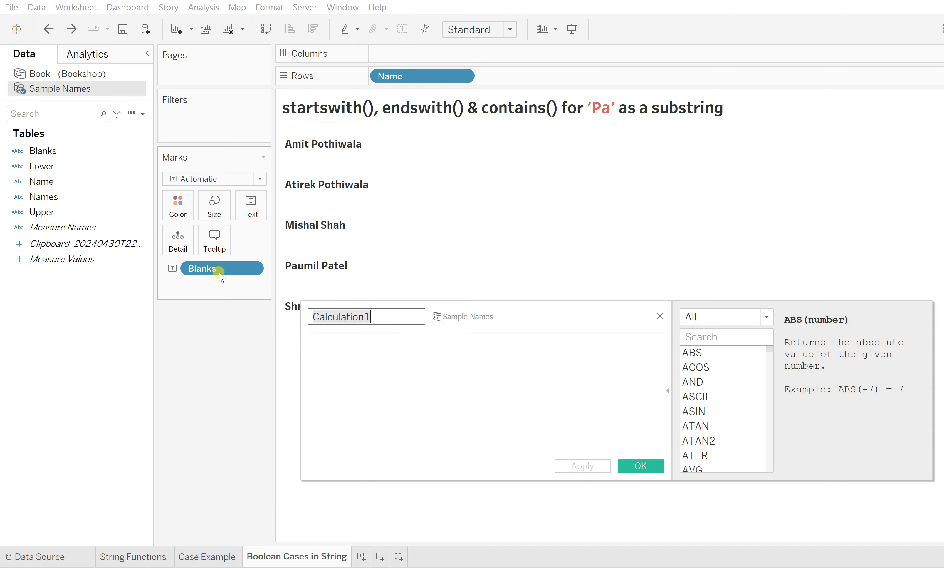
click(352, 374)
text(star)
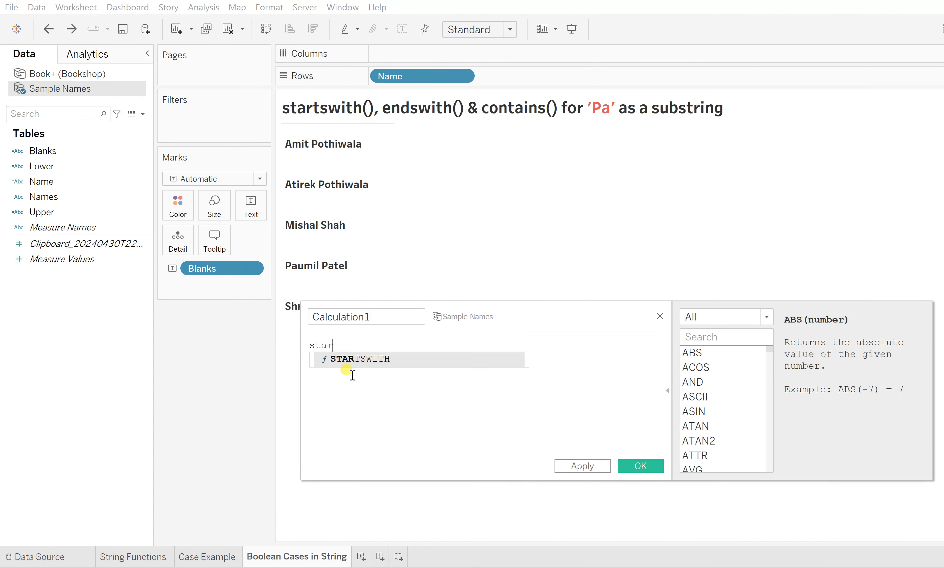
key(Return)
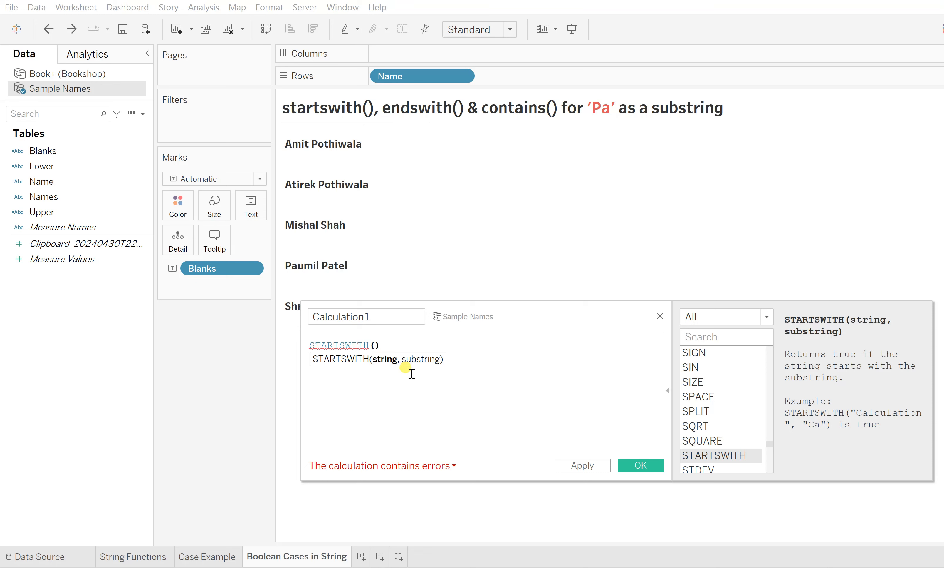
text([Nam)
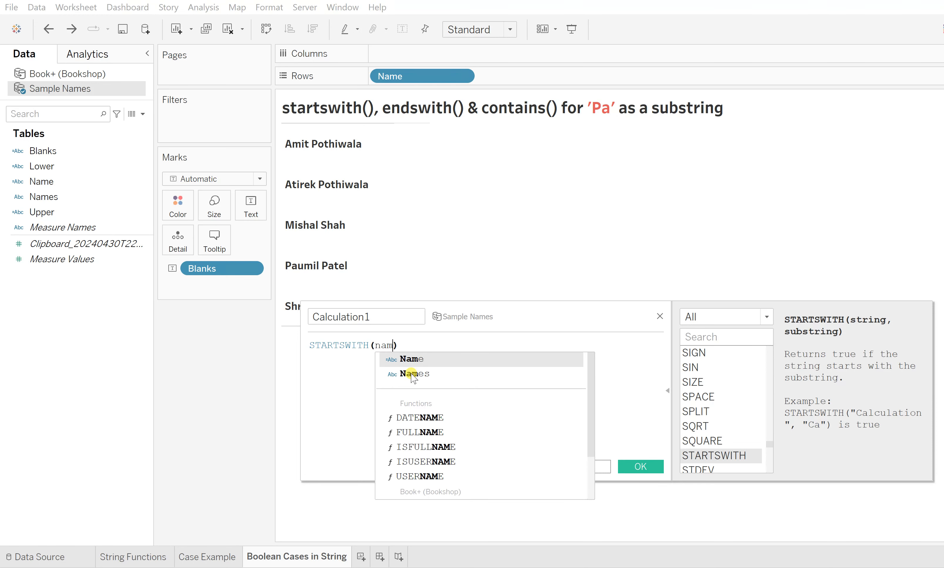
key(Return)
text(,)
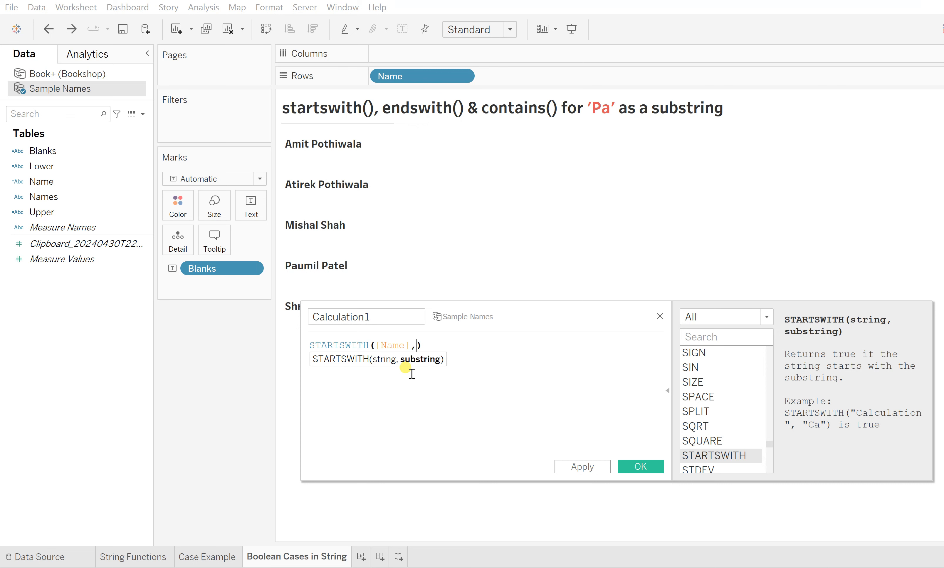
text('Pa')
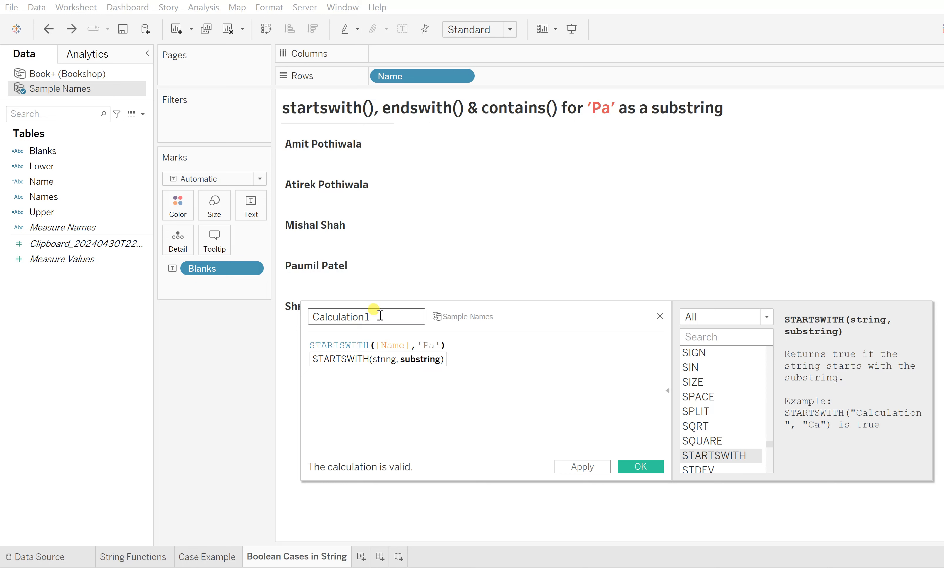
Save the calculated field under the name startswith and add it to Rows after Name.
drag(375, 317, 310, 318)
text(s)
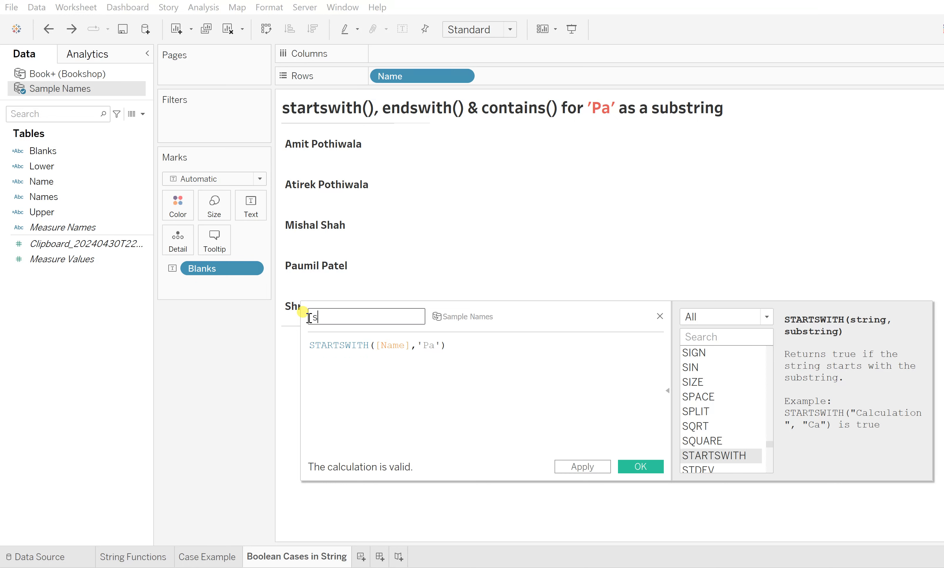
text(tartswith)
click(454, 416)
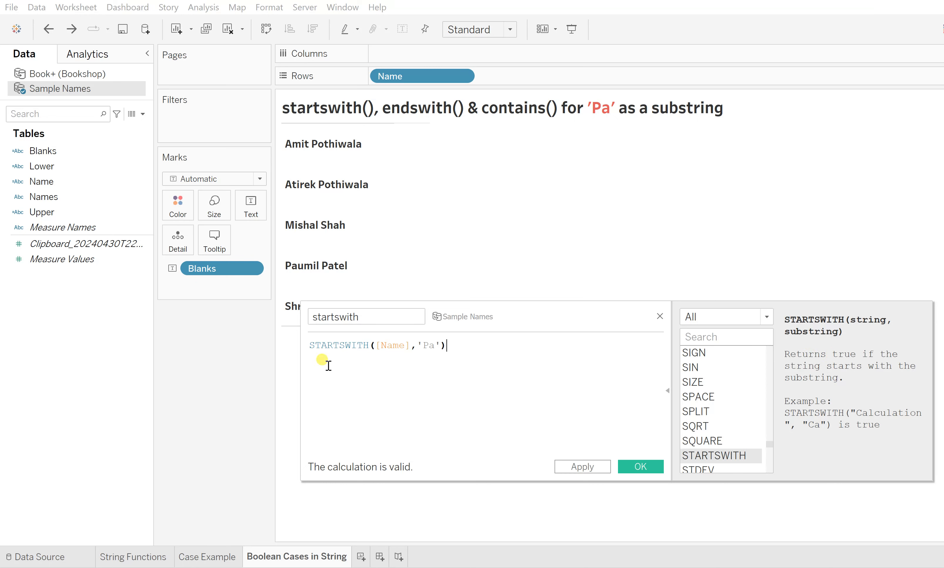
click(583, 466)
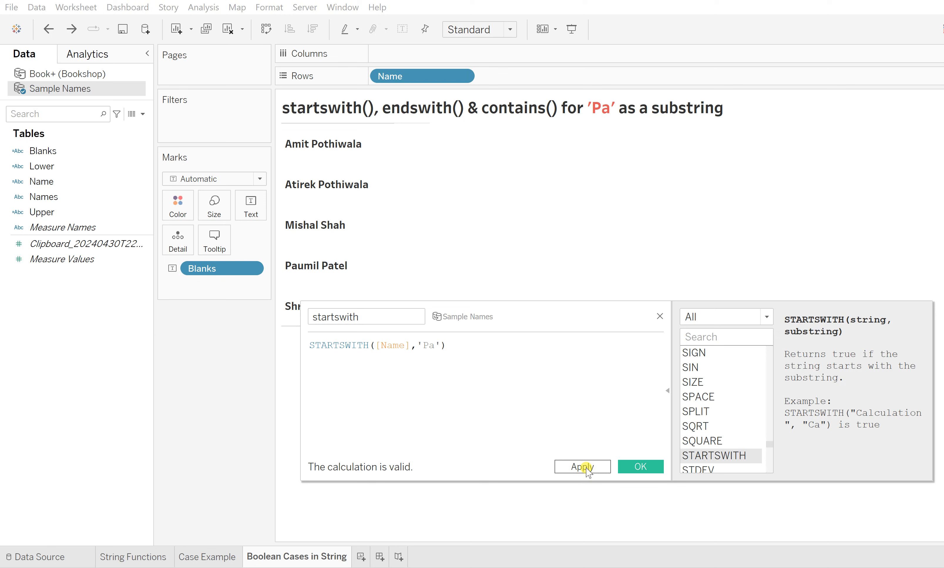
click(639, 467)
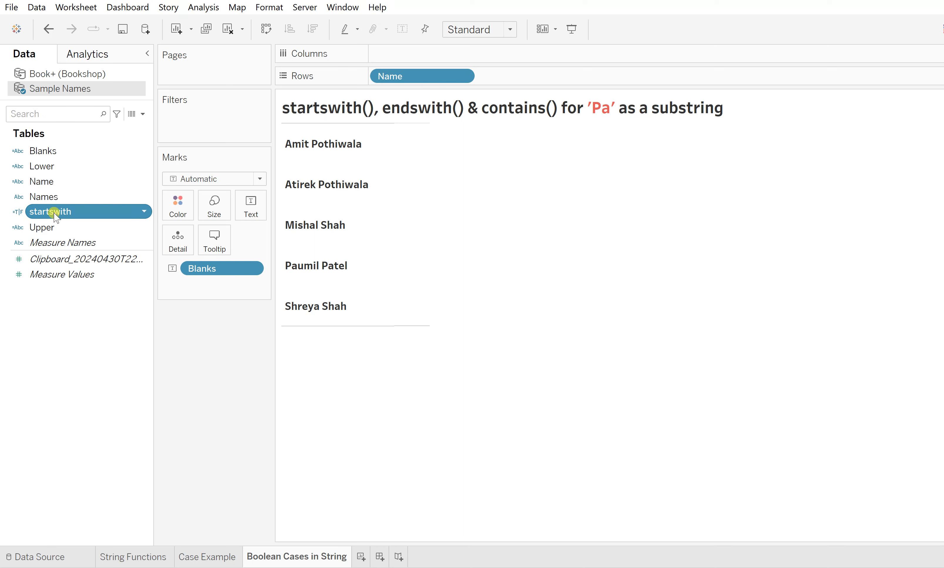
drag(56, 217, 521, 81)
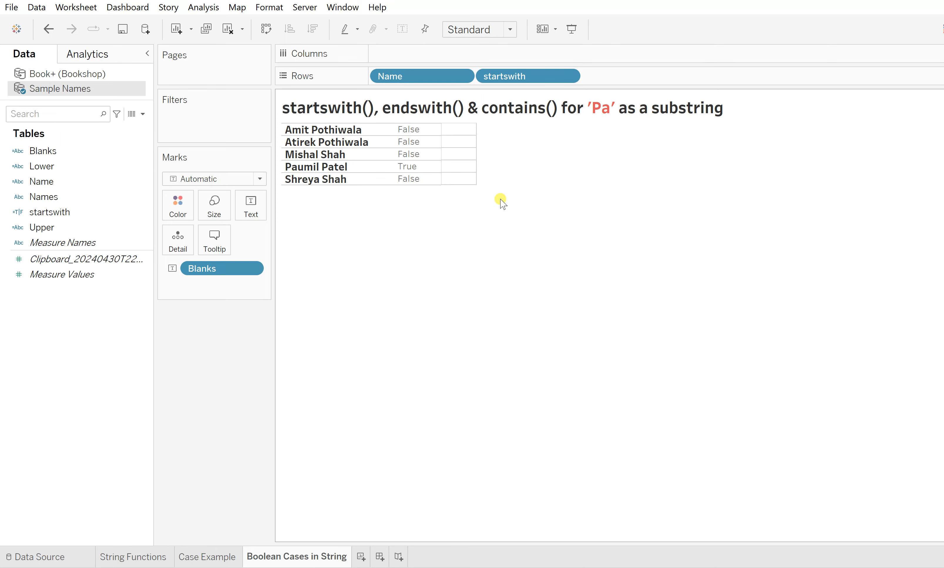
Create another calculated field with the formula ENDSWITH([Name], 'Pa').
click(209, 8)
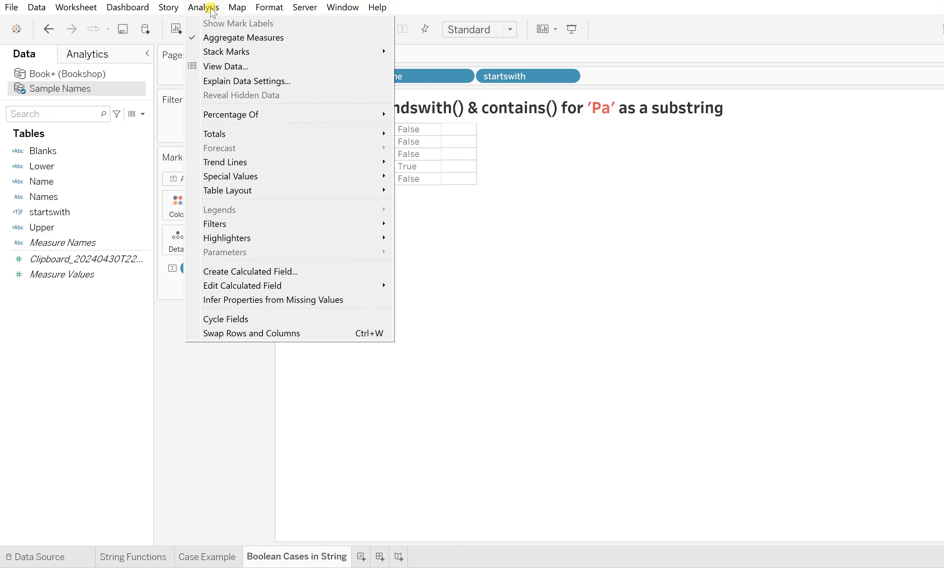
click(264, 270)
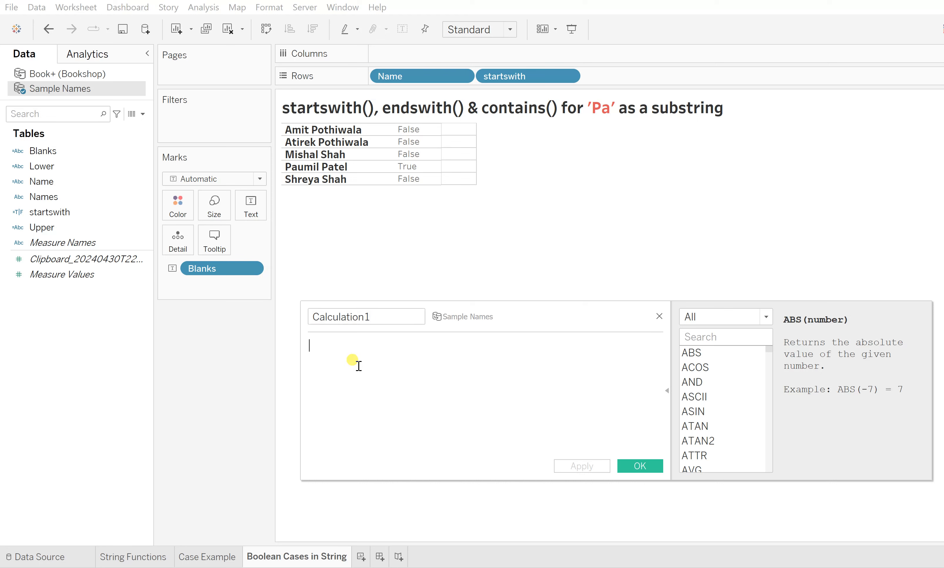
text(end)
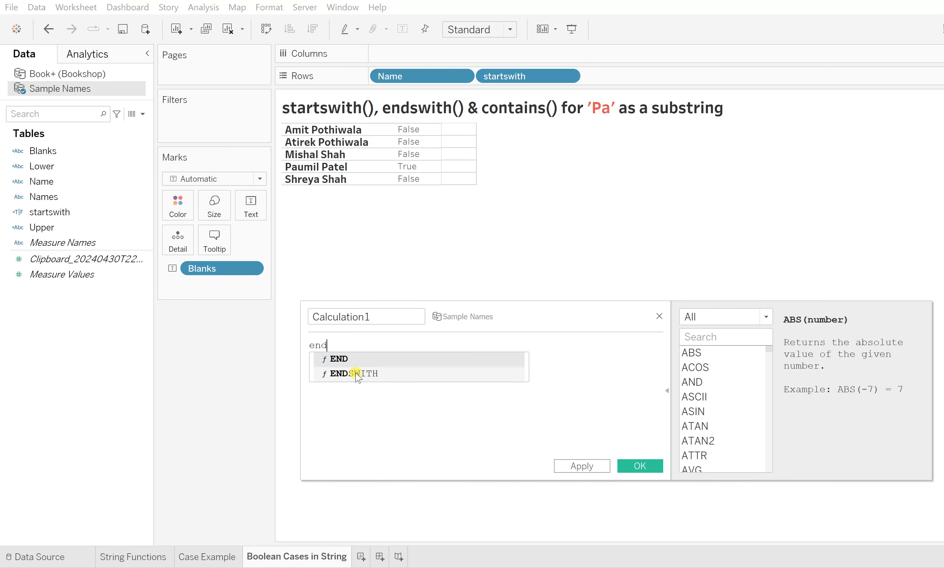
double_click(357, 372)
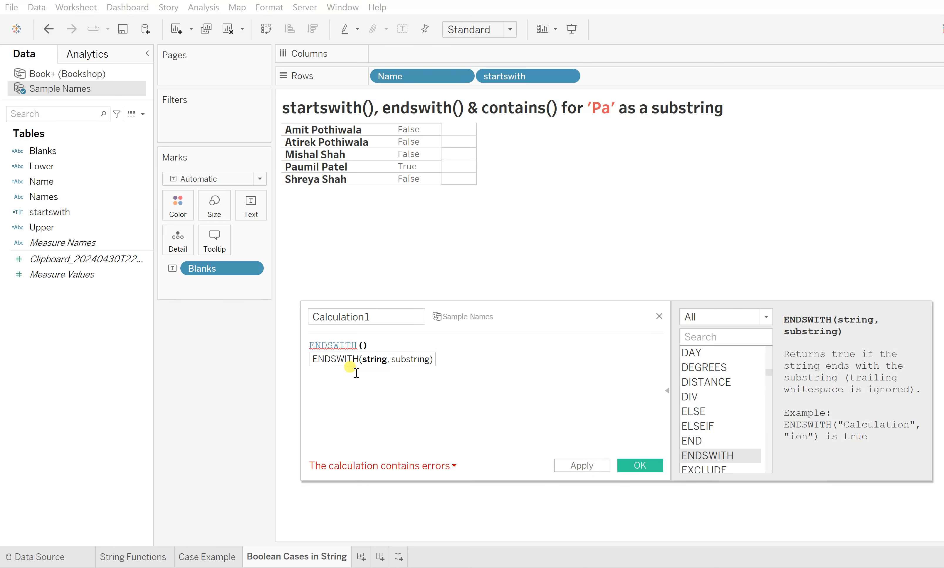
text([Na)
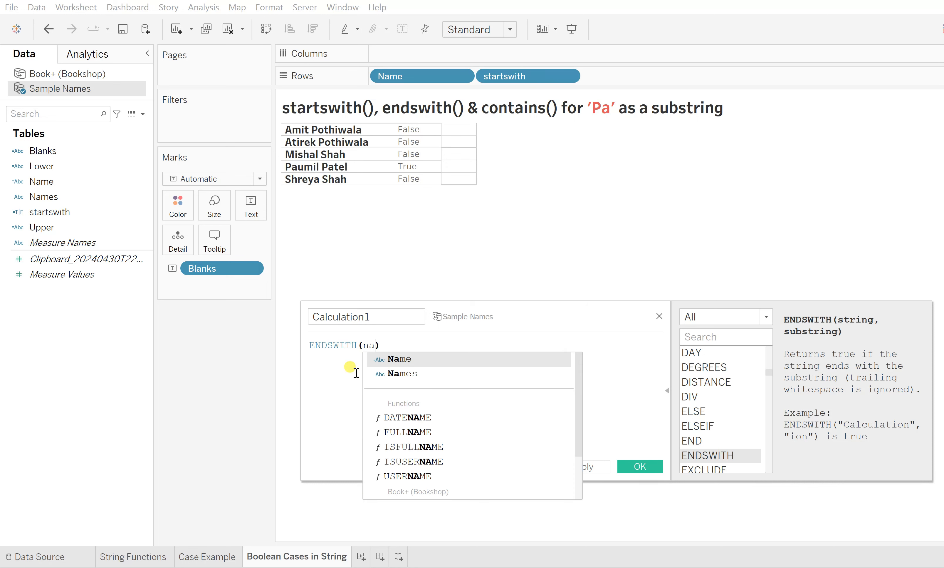
key(Return)
text(, )
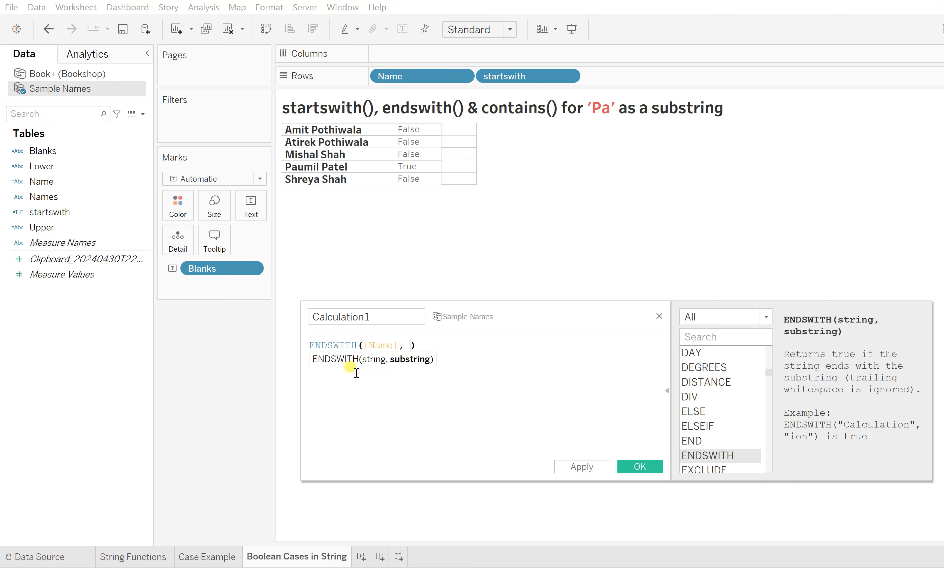
text('Pa')
Save the ENDSWITH calculation under the name endswith and add it to Rows after startswith.
drag(384, 316, 269, 305)
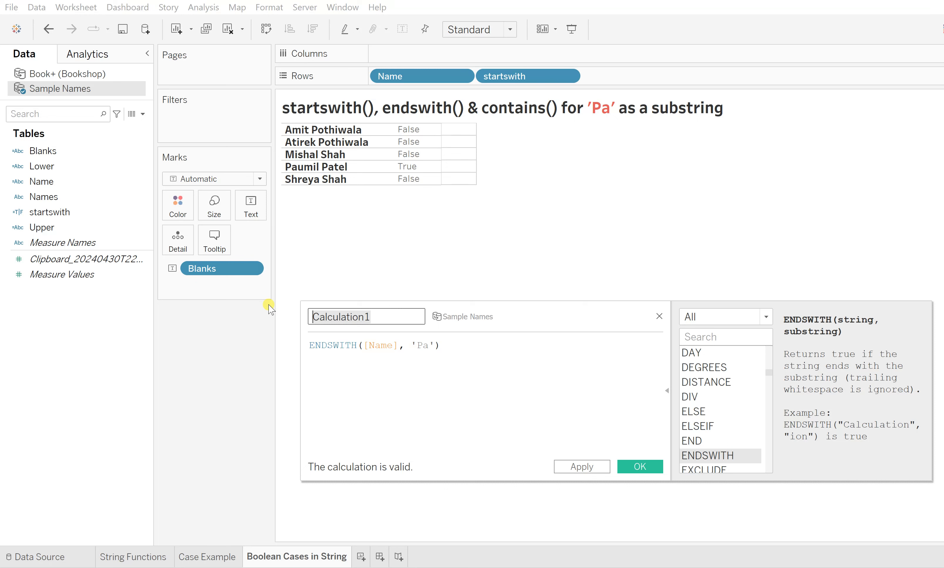
text(endswith)
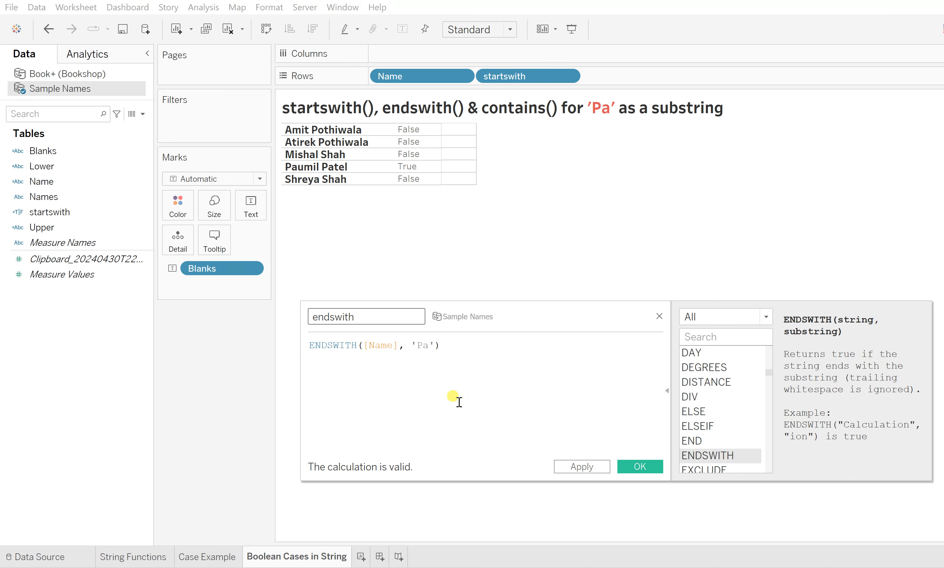
click(589, 471)
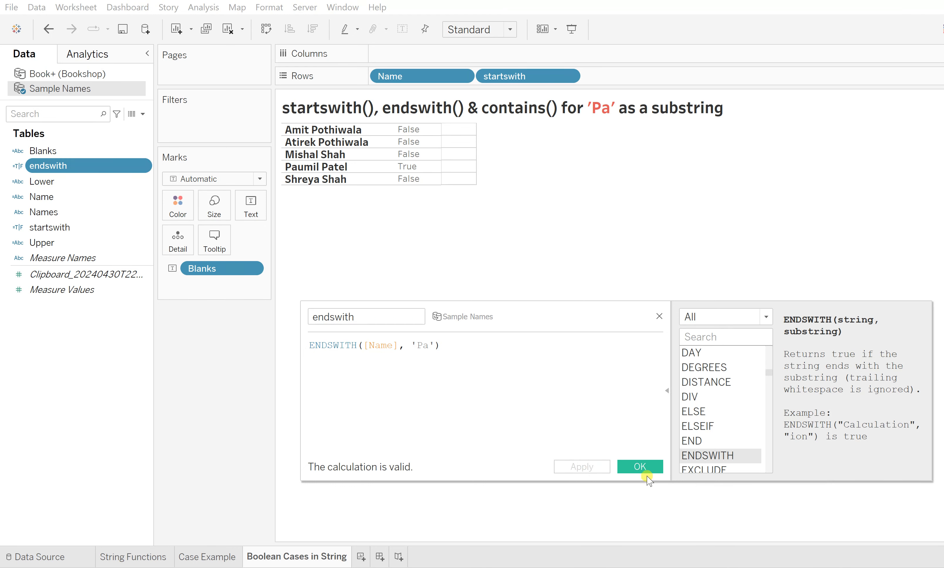
click(638, 467)
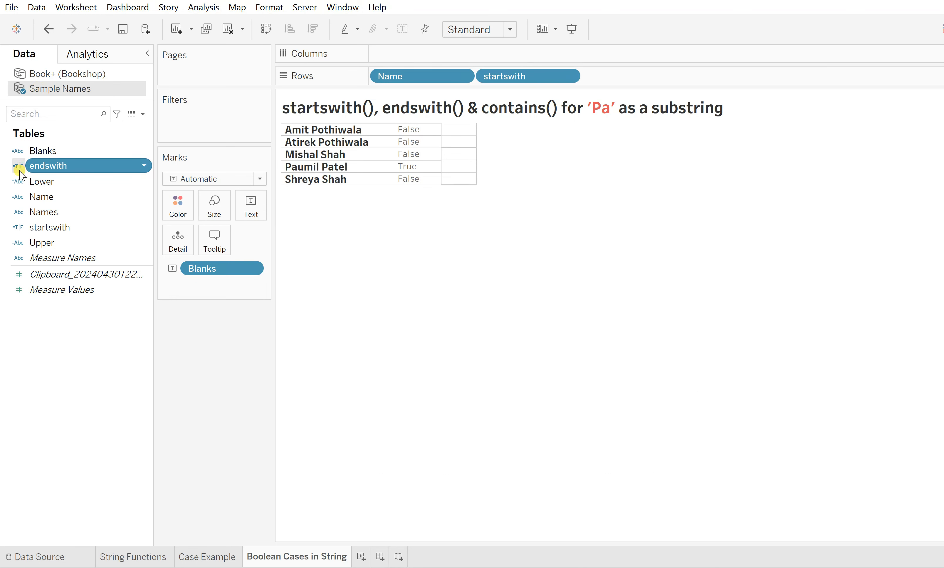
drag(20, 174, 610, 76)
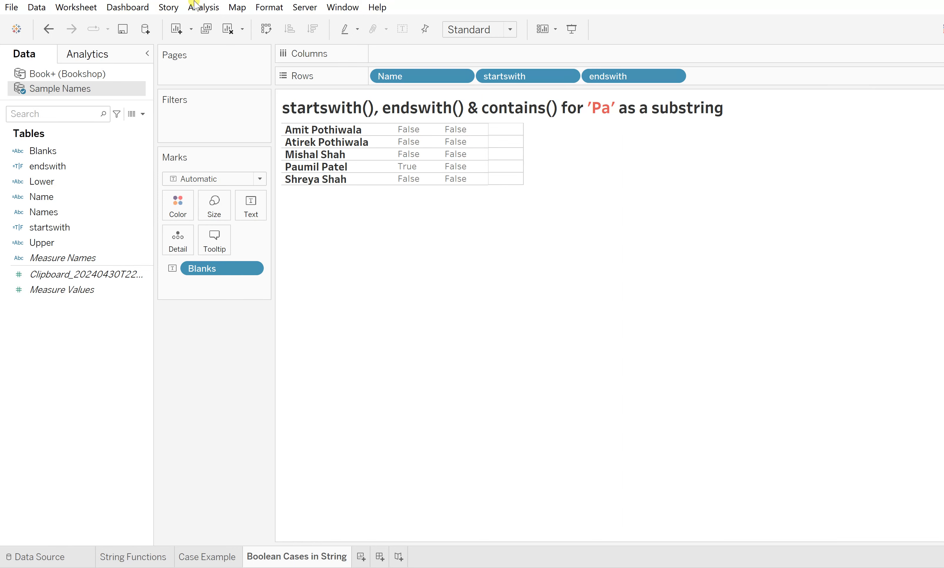
Create a third calculated field with the formula CONTAINS([Name],'Pa').
click(196, 9)
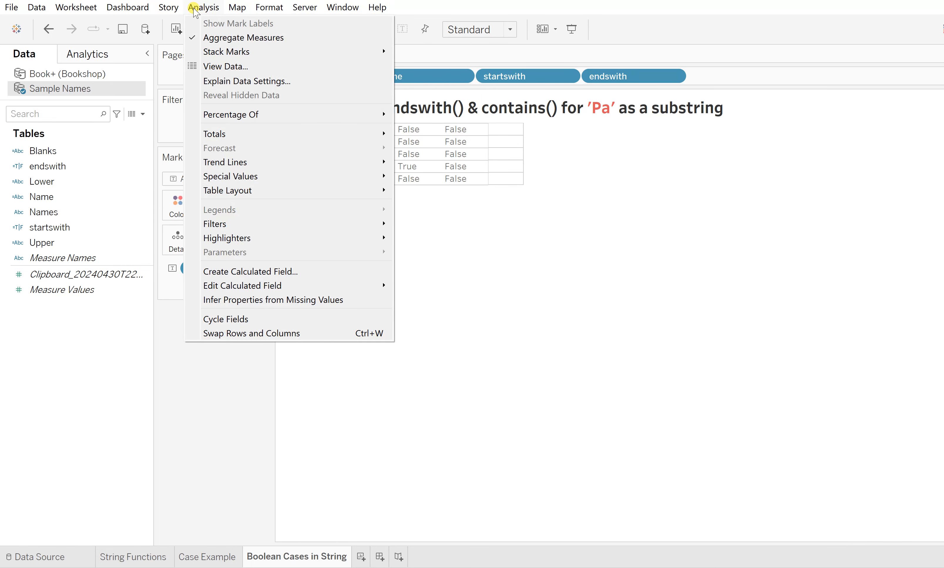
click(243, 271)
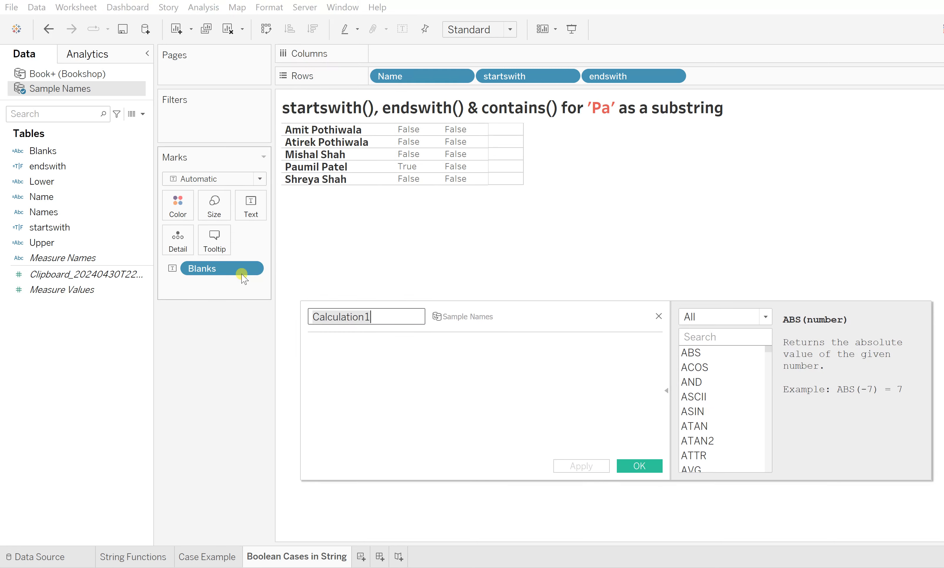
click(343, 356)
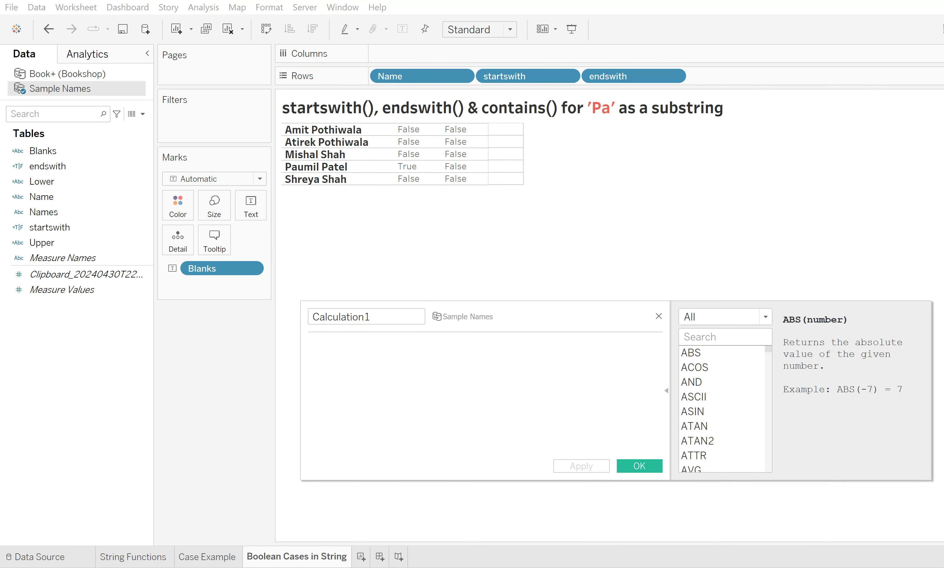
text(con)
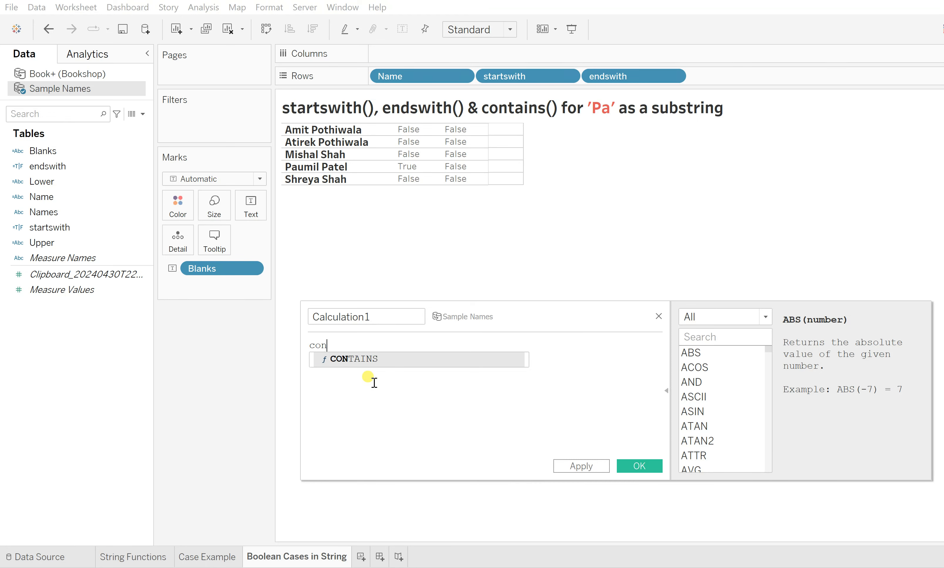
key(Return)
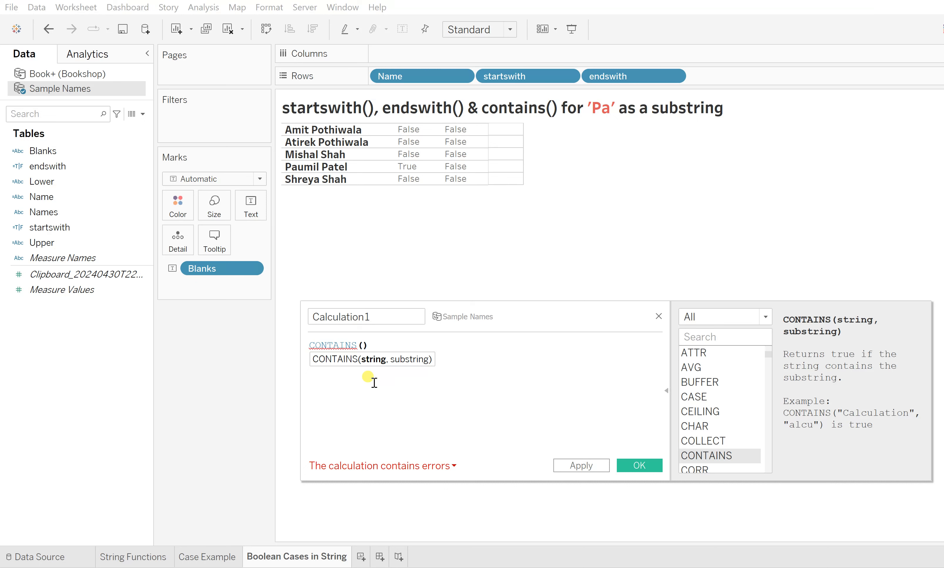
text(Name)
key(Return)
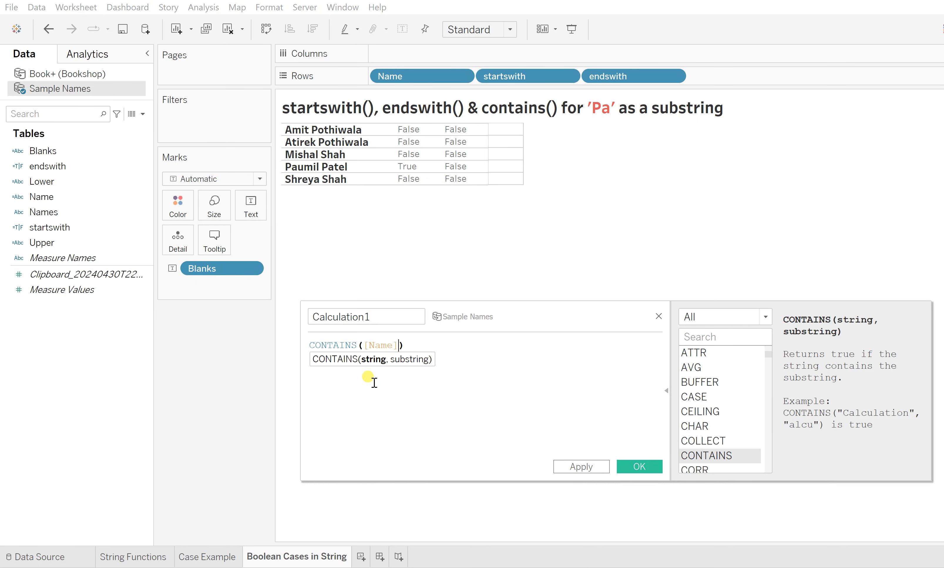
text(,)
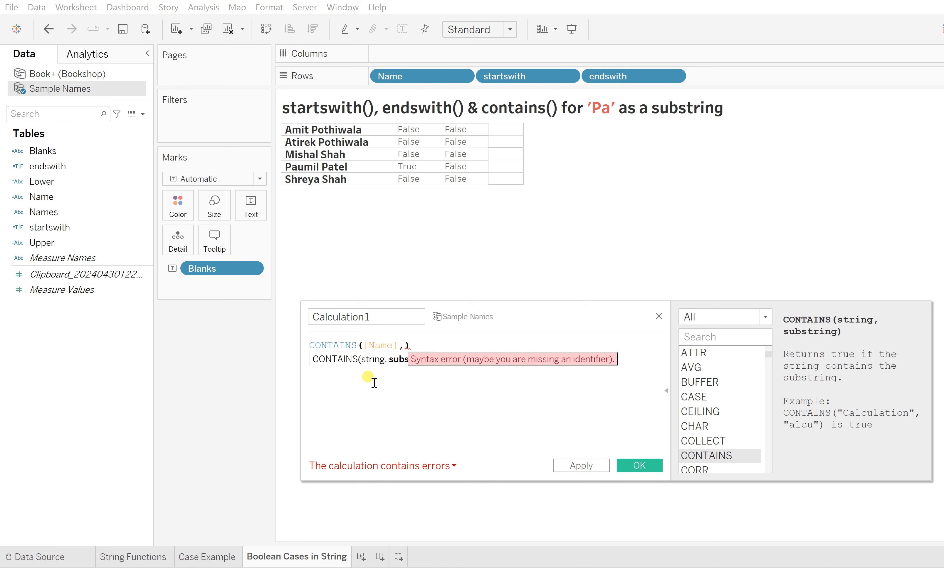
text(')
text(Pa')
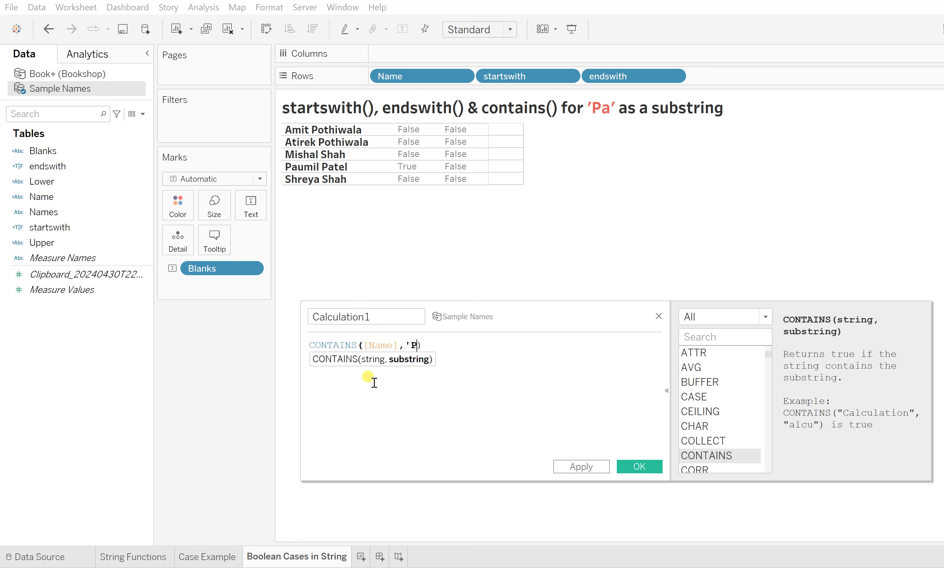
Save the CONTAINS calculation under the name contains and add it to Rows after endswith.
click(381, 315)
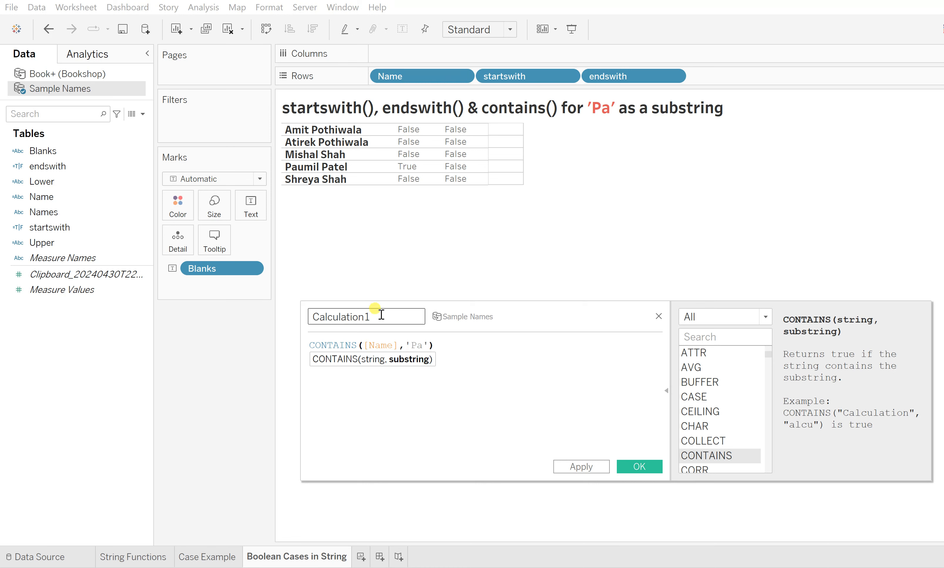
drag(382, 315, 255, 321)
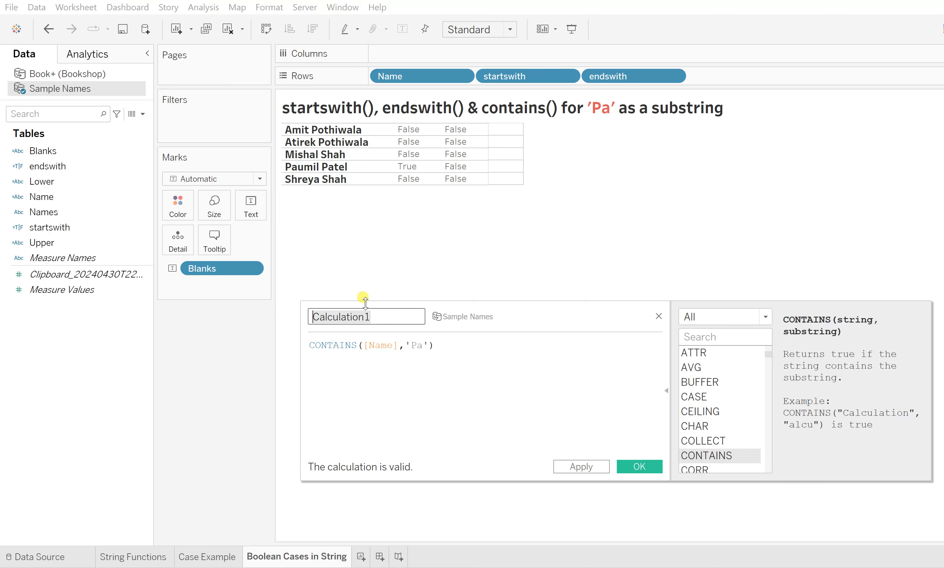
text(contains)
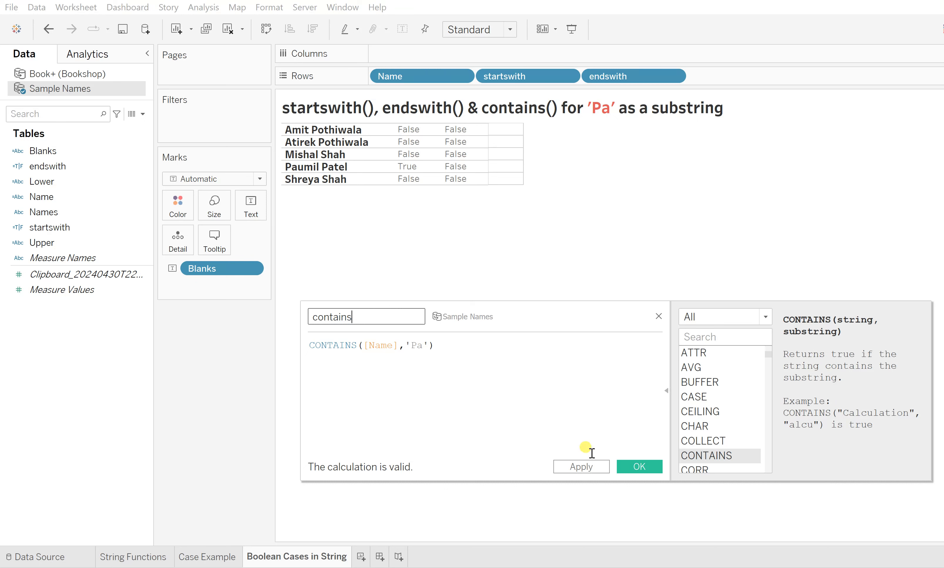
click(581, 466)
click(640, 467)
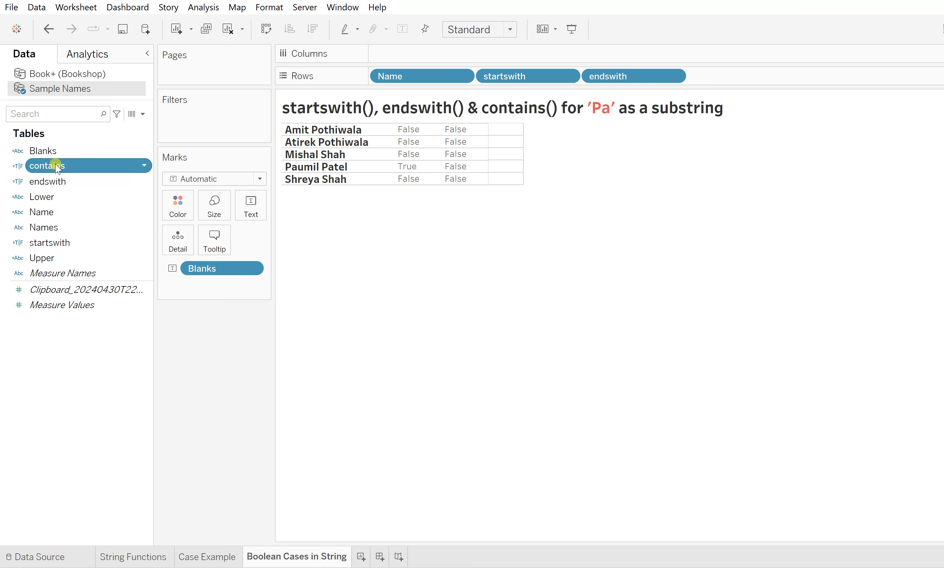
drag(56, 168, 726, 79)
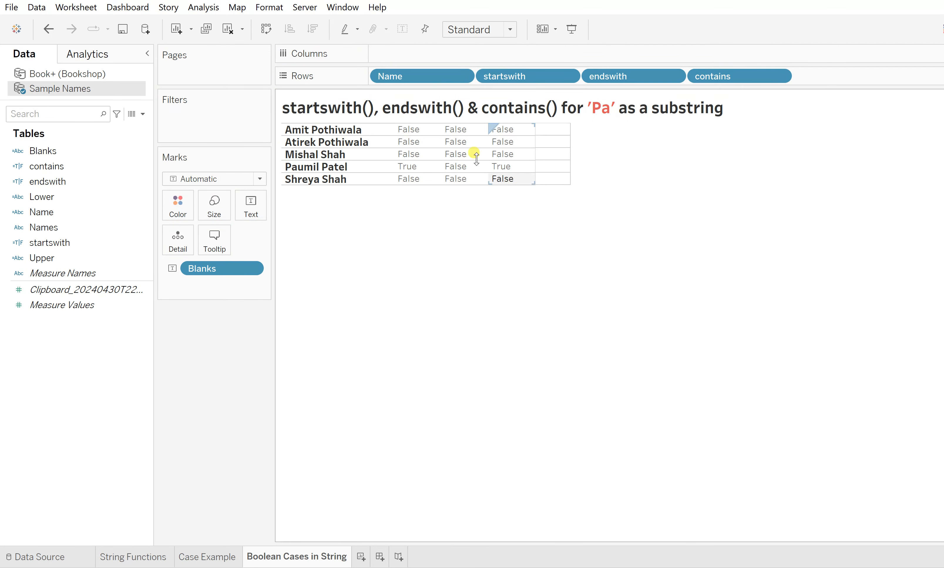